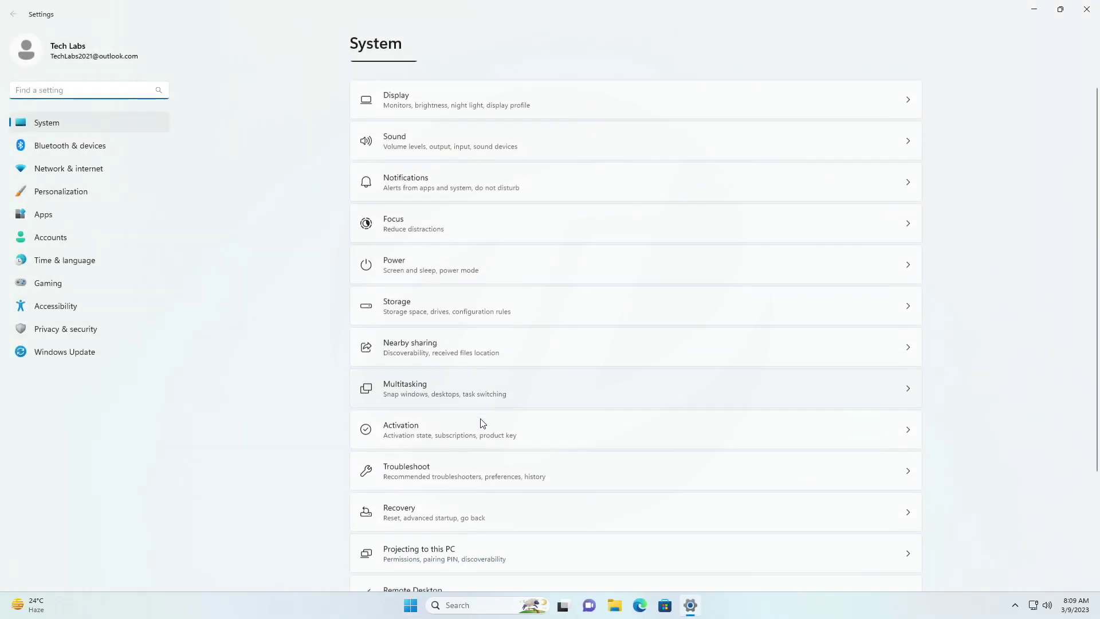
scroll(481, 424, "down", 3)
Open the About page showing Windows 11 Pro Insider Preview build 25314 specifications.
left_click(506, 550)
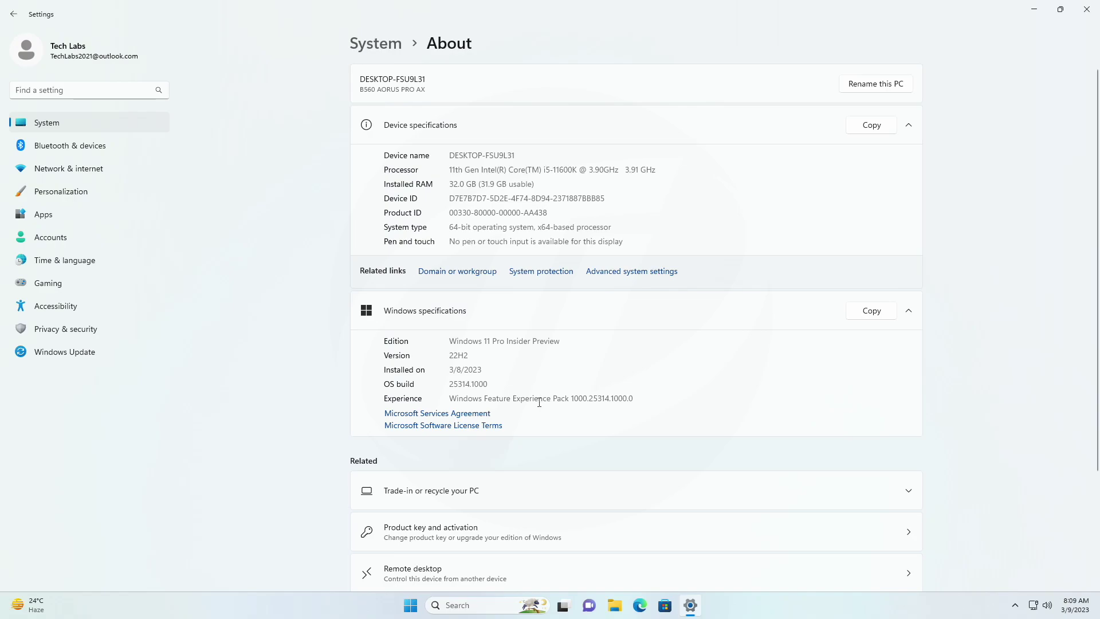
Close Settings and refresh the desktop.
left_click(1086, 9)
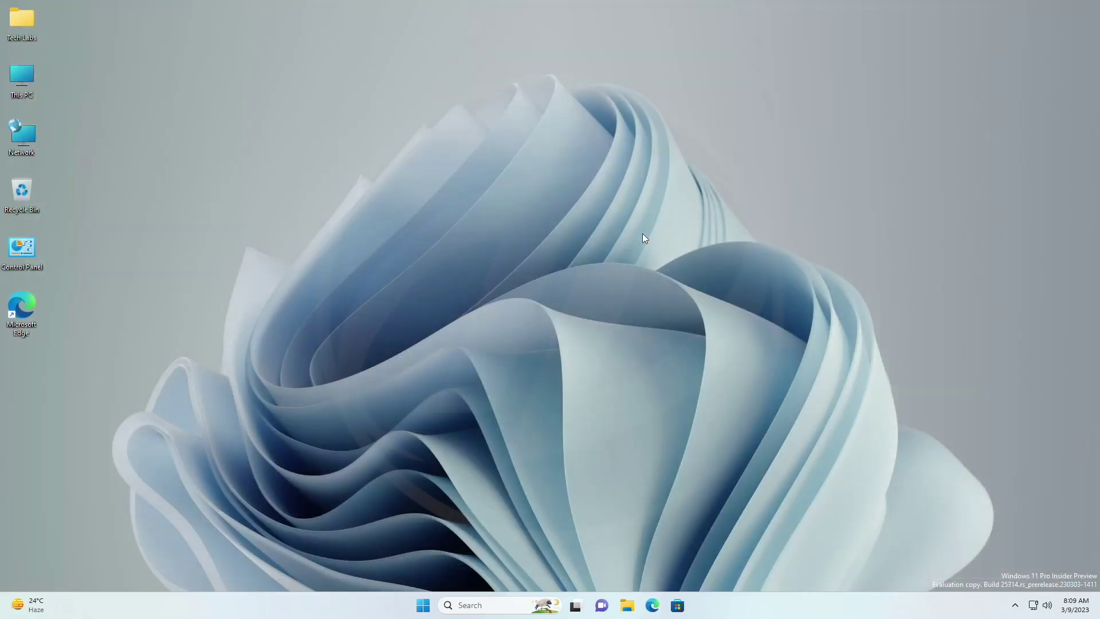
right_click(642, 234)
left_click(710, 286)
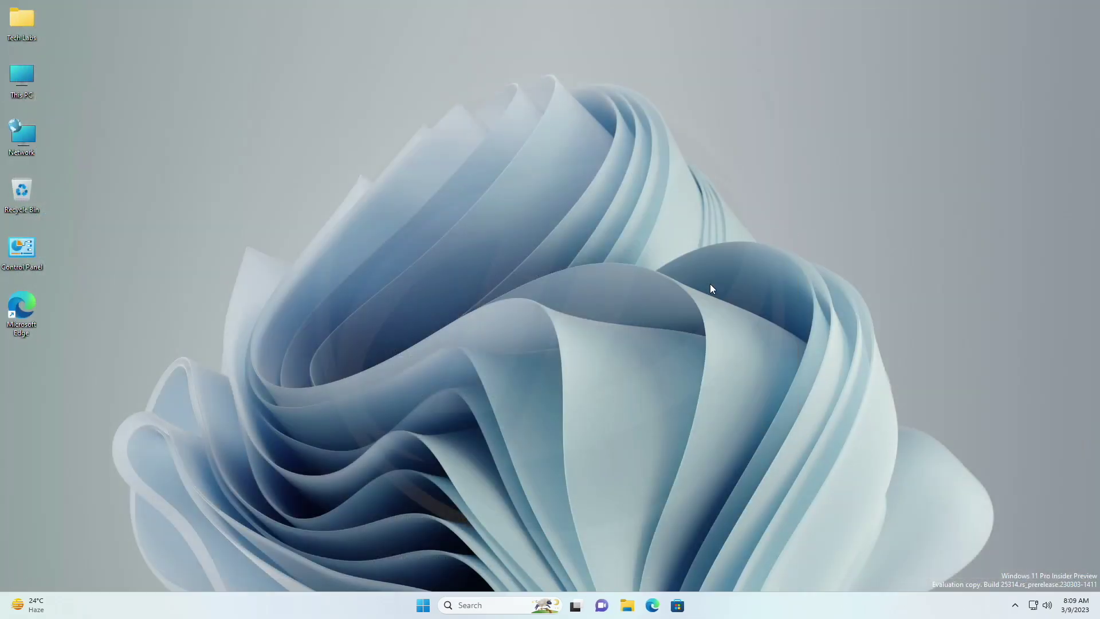
In File Explorer, browse to Pictures and bring up the actions for the Pic image.
left_click(627, 605)
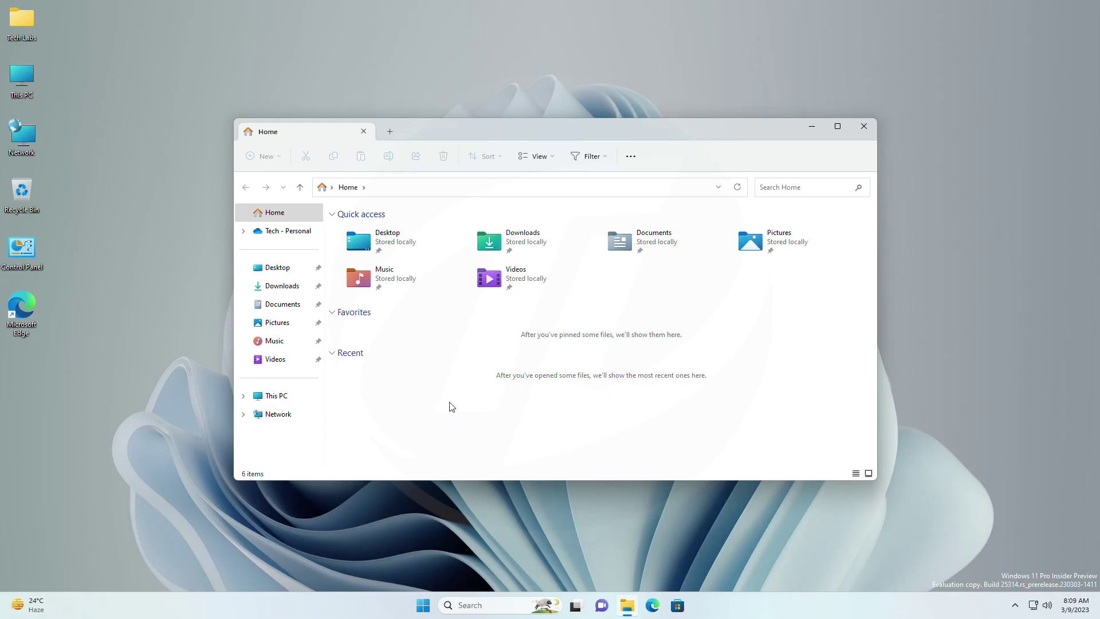
left_click(277, 322)
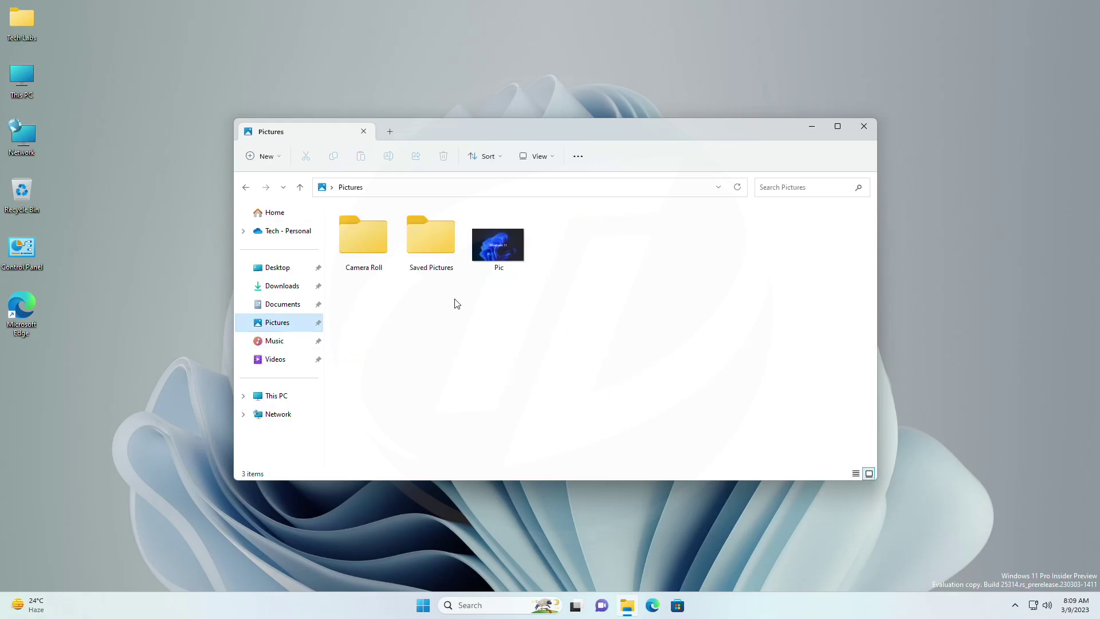
left_click(499, 245)
right_click(512, 240)
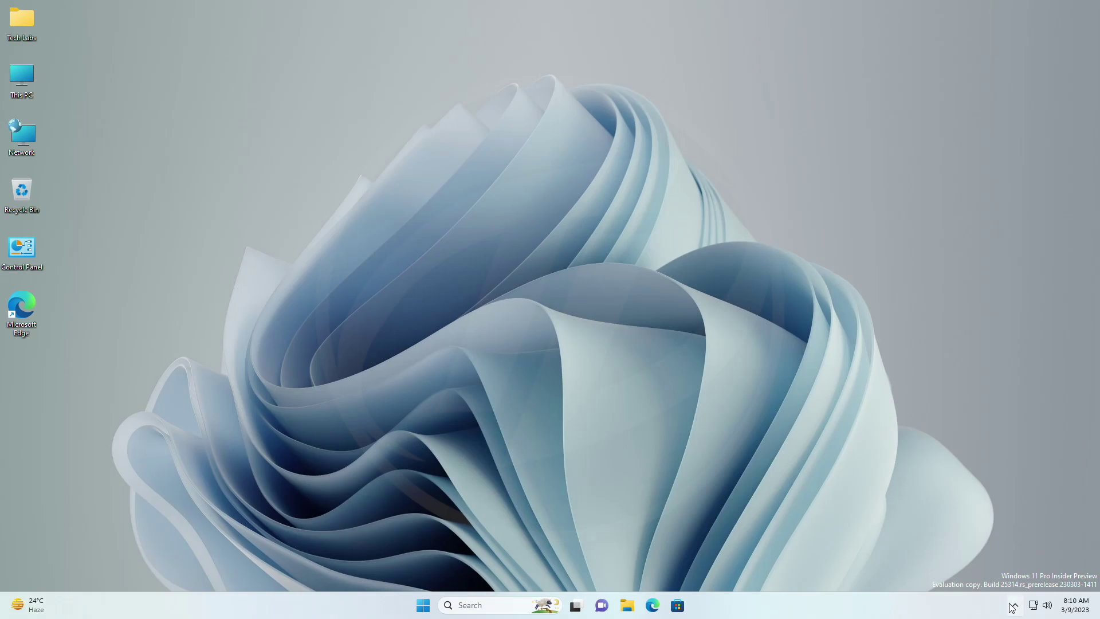
Open Windows Security from the tray to the Device security Core isolation details.
left_click(1014, 604)
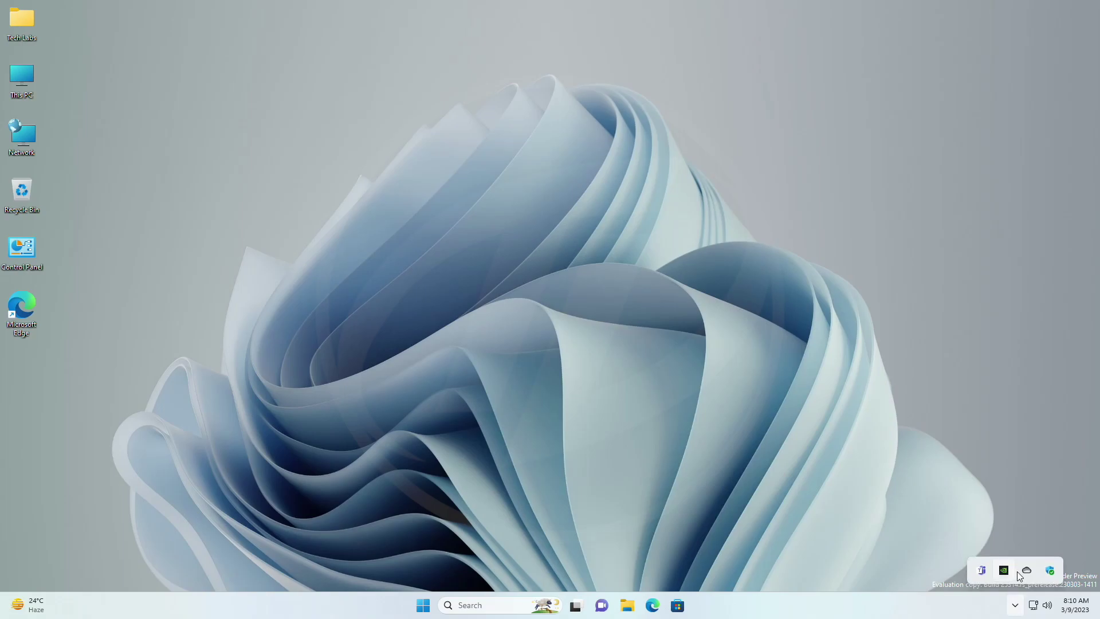
left_click(1050, 571)
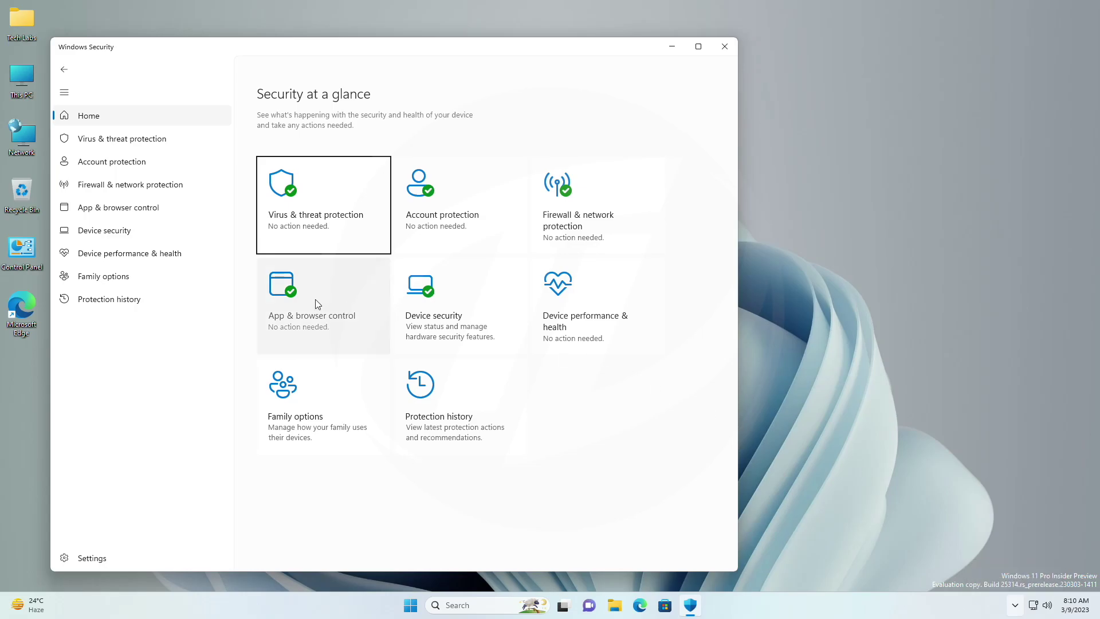
left_click(157, 232)
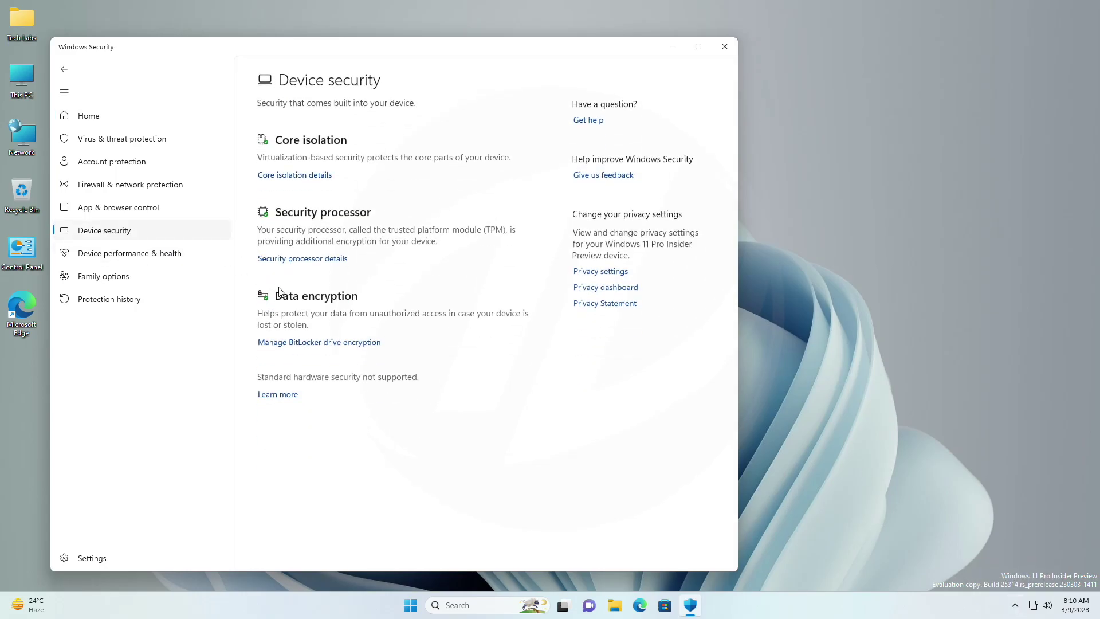
left_click(303, 177)
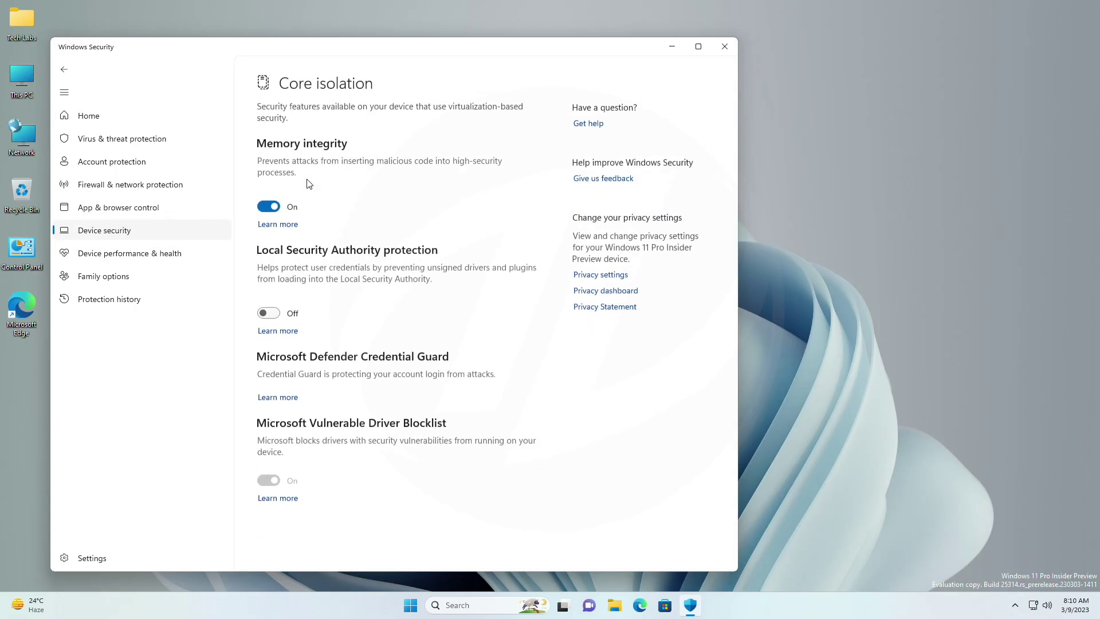
Turn Local Security Authority protection on, approve the UAC prompt, and close Windows Security.
left_click(268, 309)
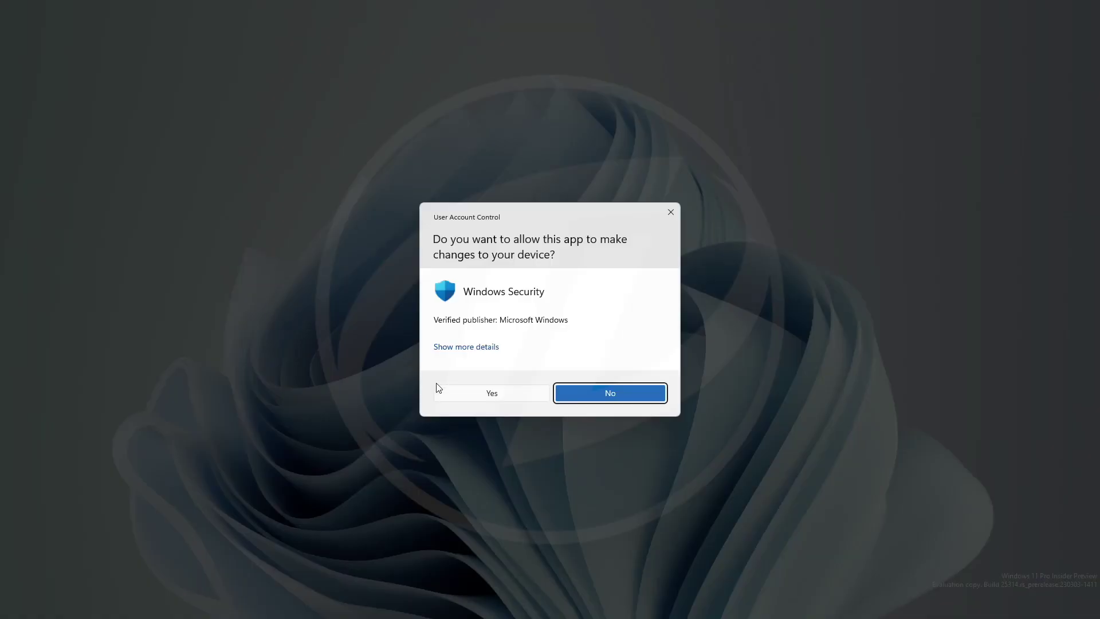
left_click(482, 395)
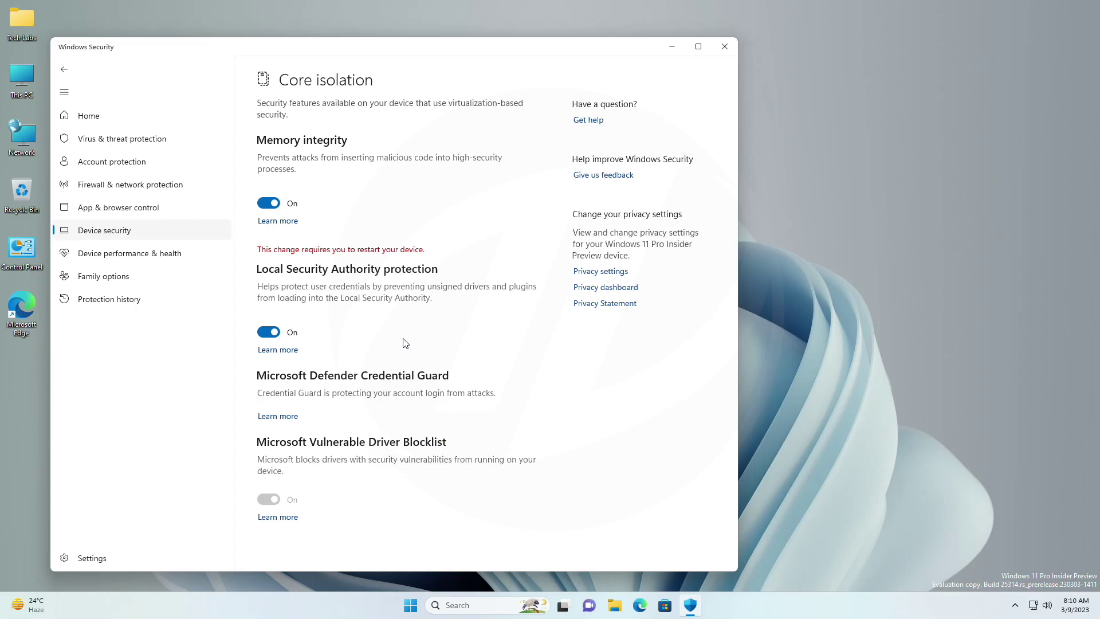
left_click(724, 49)
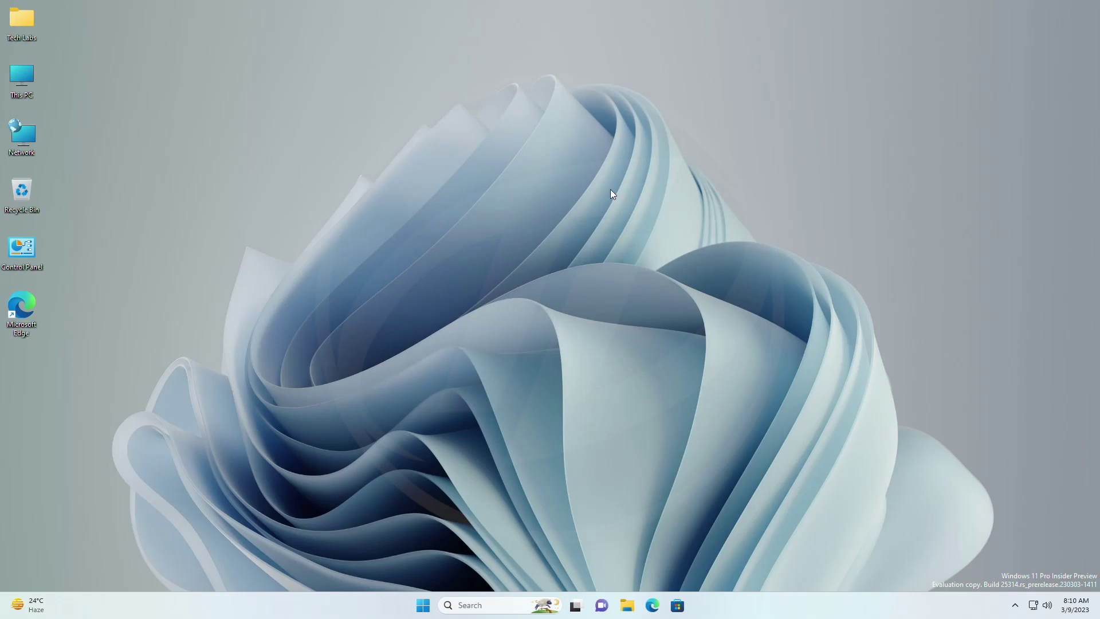
right_click(636, 187)
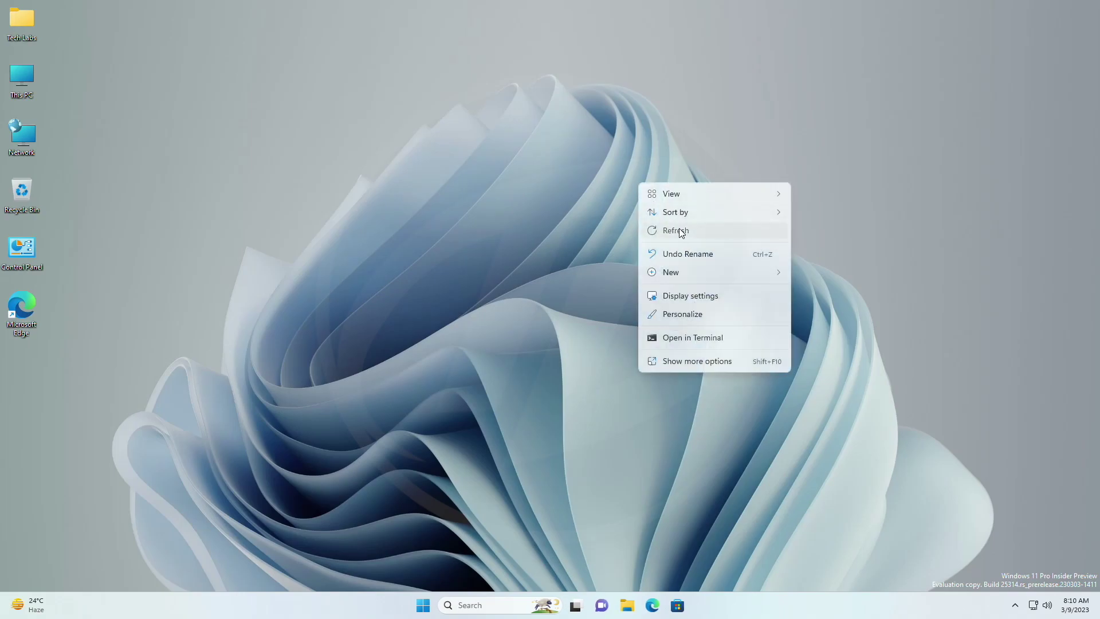
left_click(656, 229)
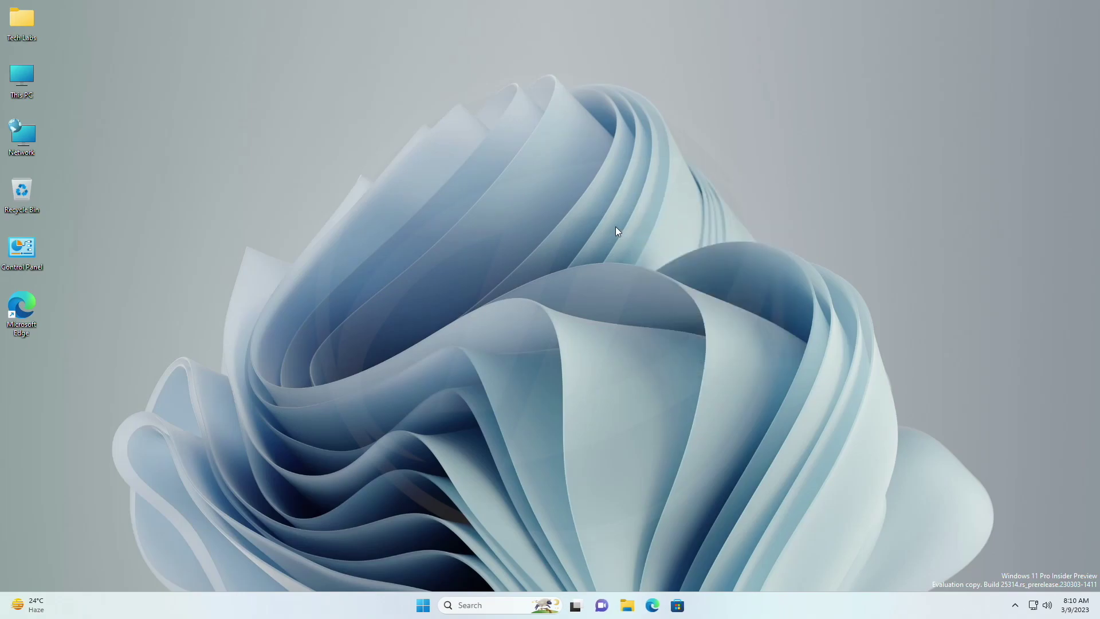